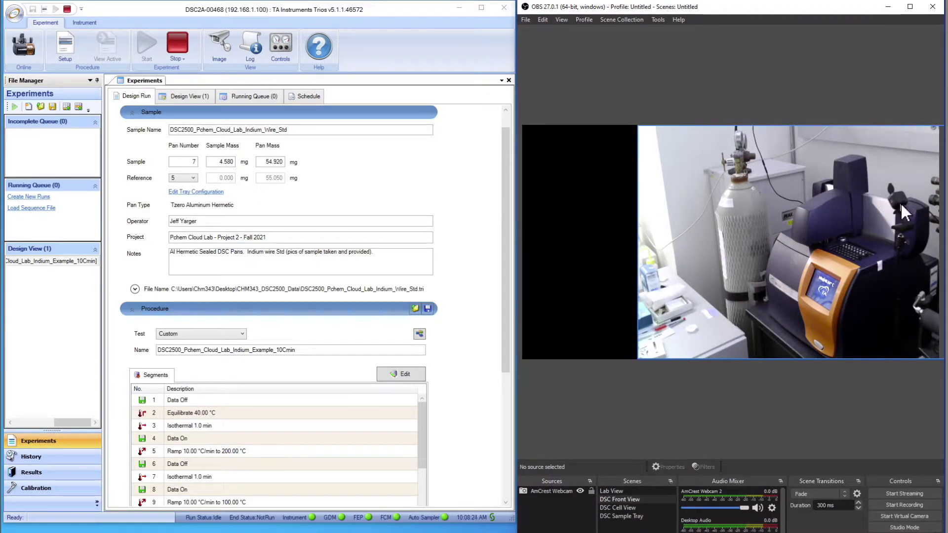
pyautogui.click(630, 491)
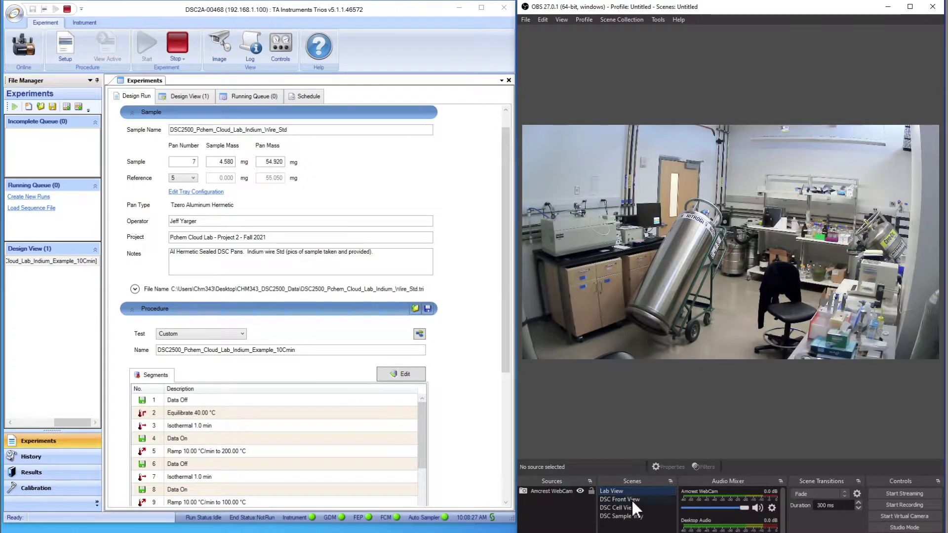
pyautogui.click(631, 499)
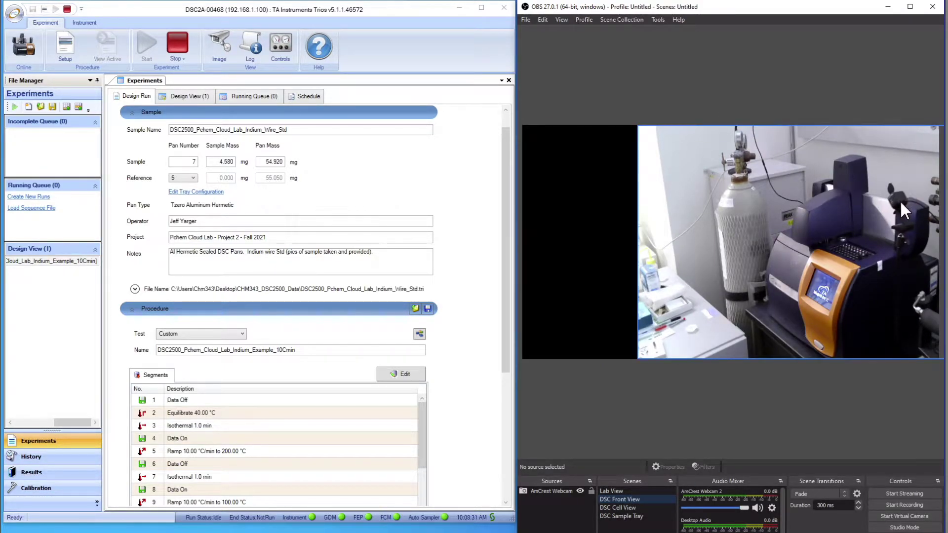
pyautogui.click(641, 516)
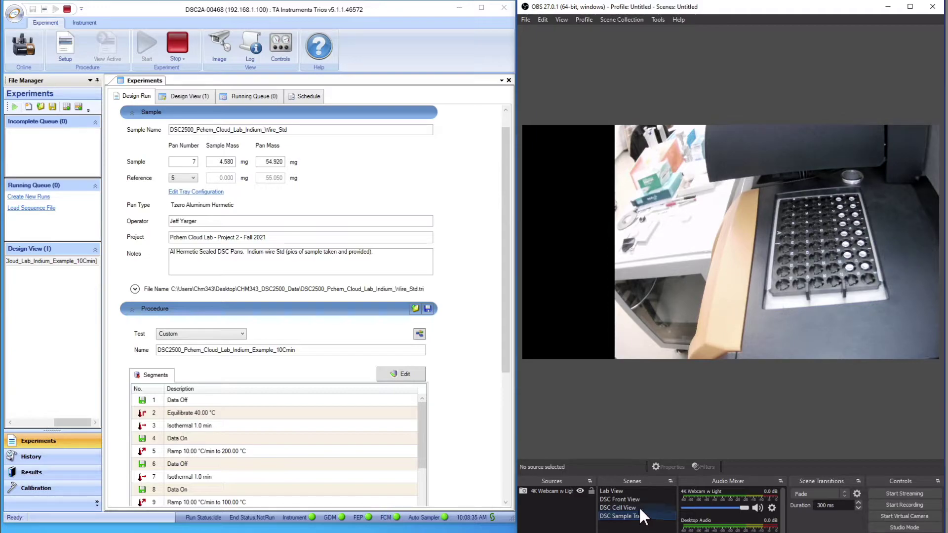
pyautogui.click(638, 508)
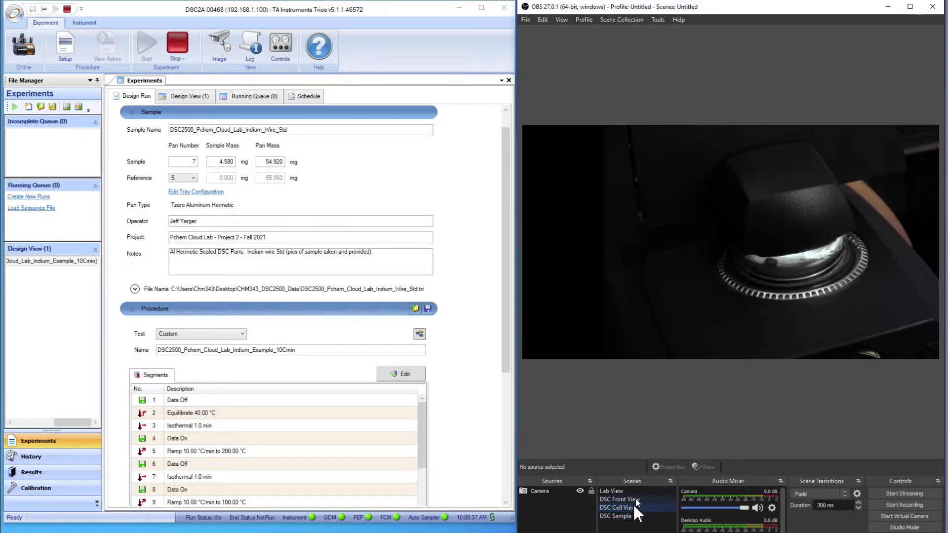
pyautogui.click(633, 500)
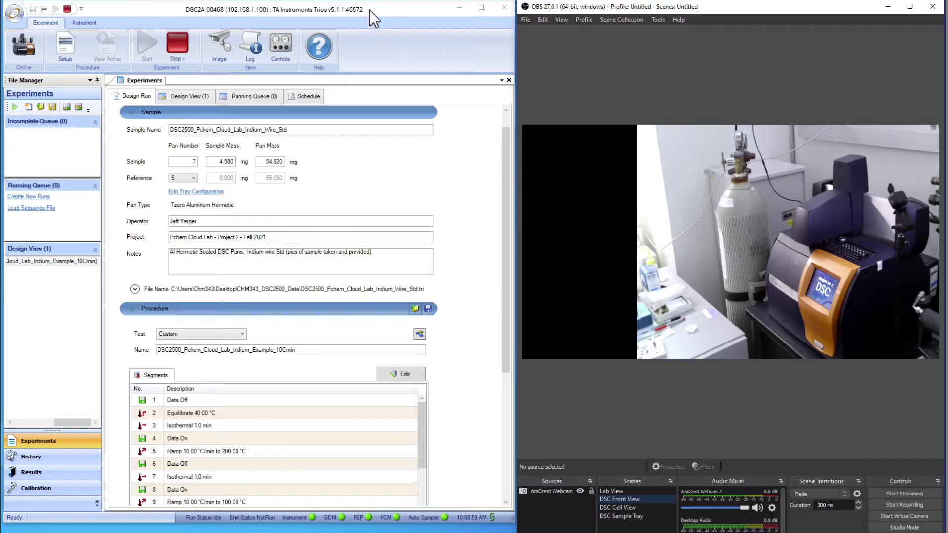
pyautogui.click(384, 9)
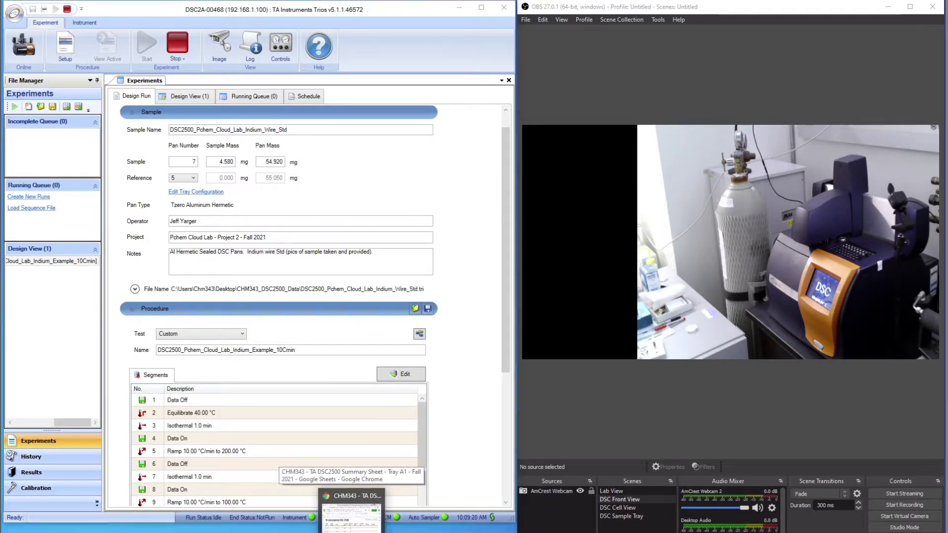
# Step: Glance at the DSC2500 summary sheet, minimize it, and show the DSC Sample Tray camera in OBS
pyautogui.click(351, 517)
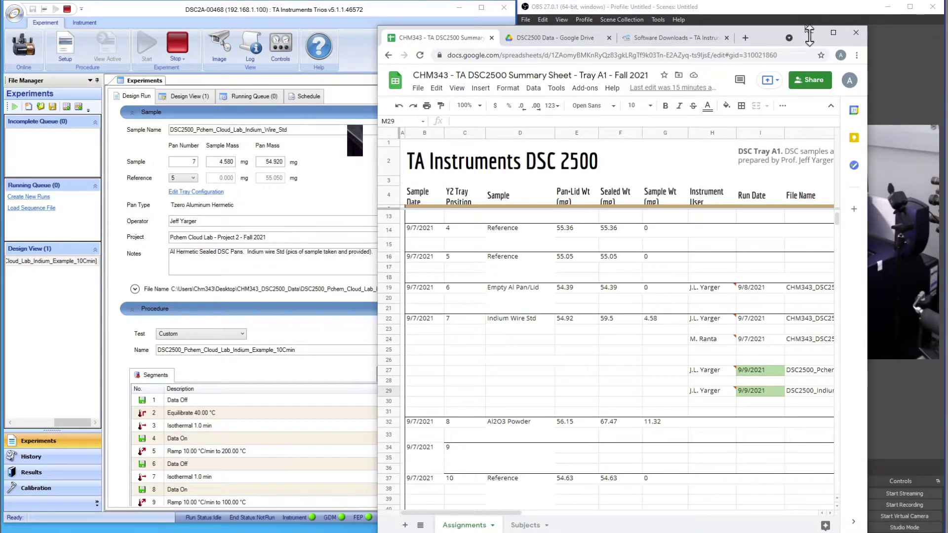
pyautogui.click(811, 35)
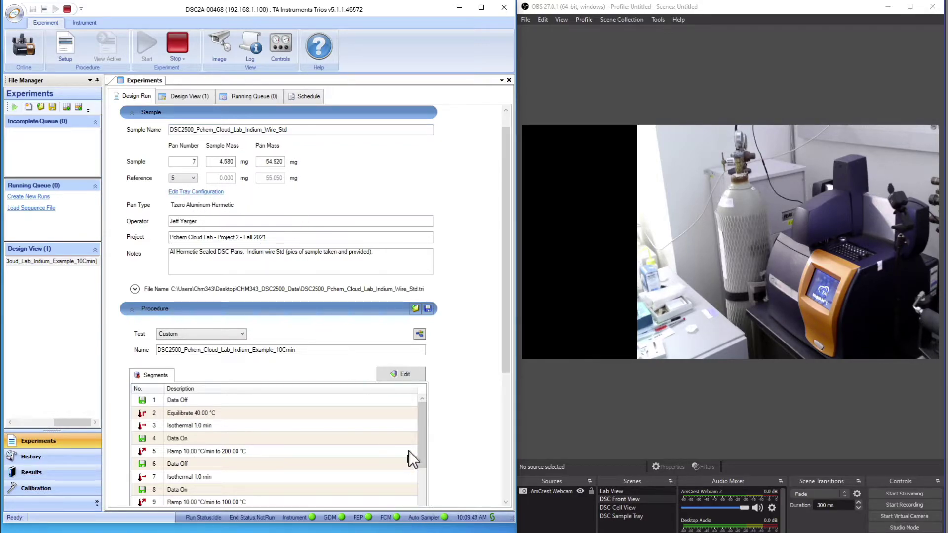
pyautogui.click(625, 516)
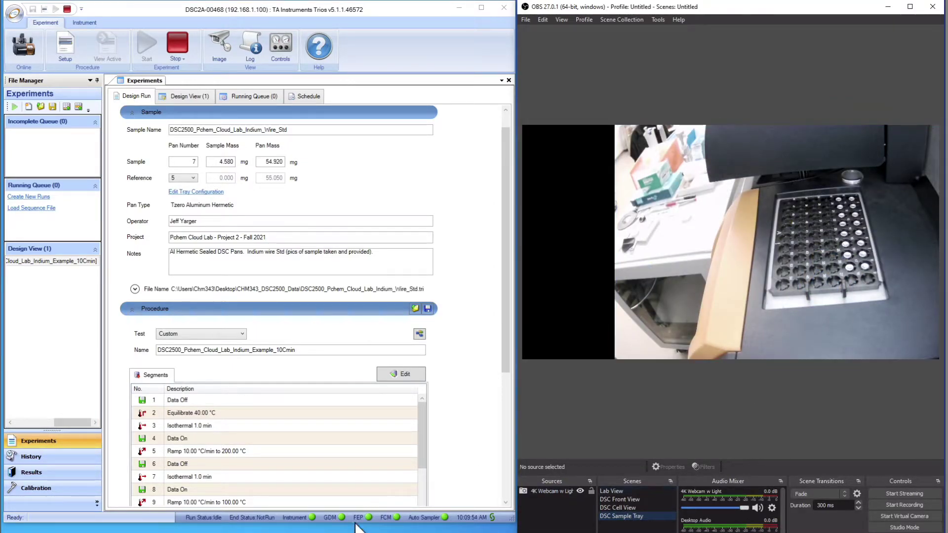
# Step: Bring the summary sheet back, scroll to the Indium Wire Std entry, and minimize it again
pyautogui.hotkey('alt', 'Tab')
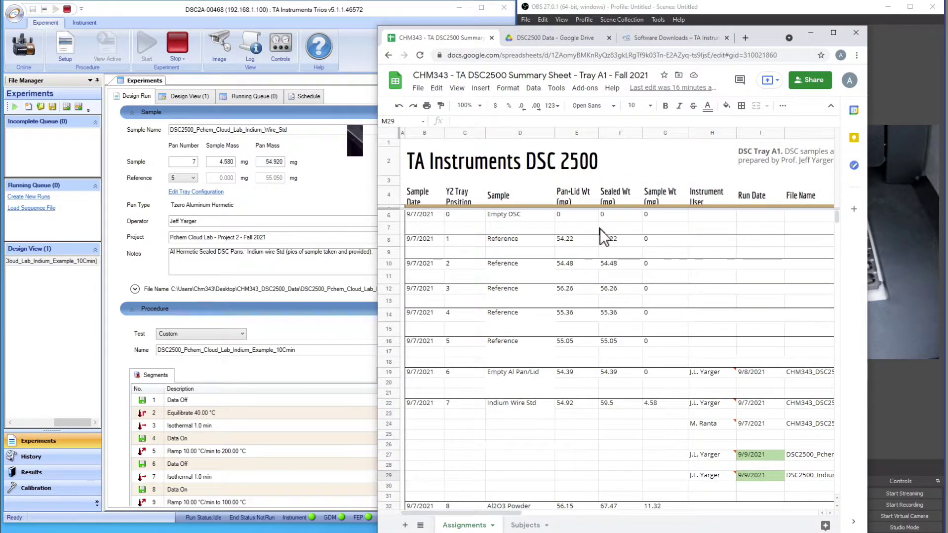
pyautogui.scroll(-1, 659, 271)
pyautogui.scroll(-1, 661, 279)
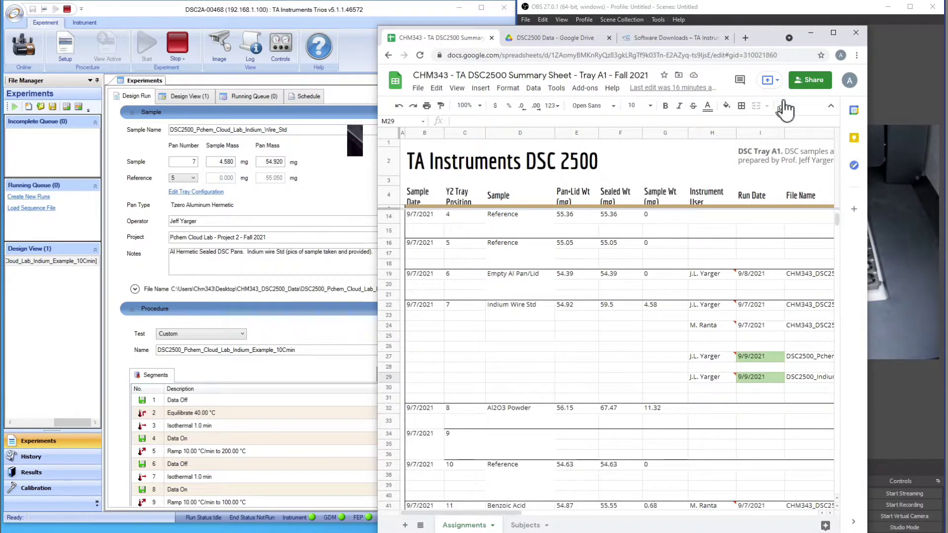
pyautogui.click(812, 35)
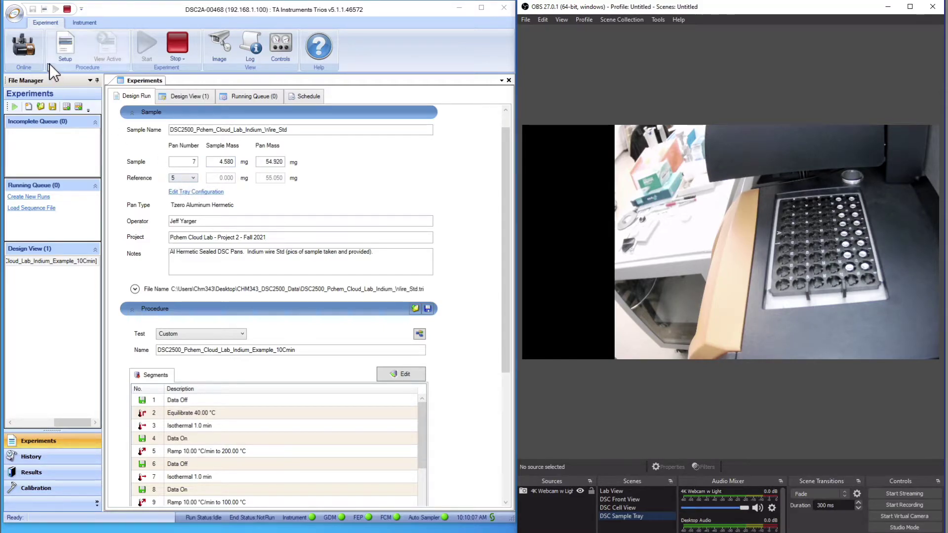
pyautogui.click(94, 21)
pyautogui.click(98, 46)
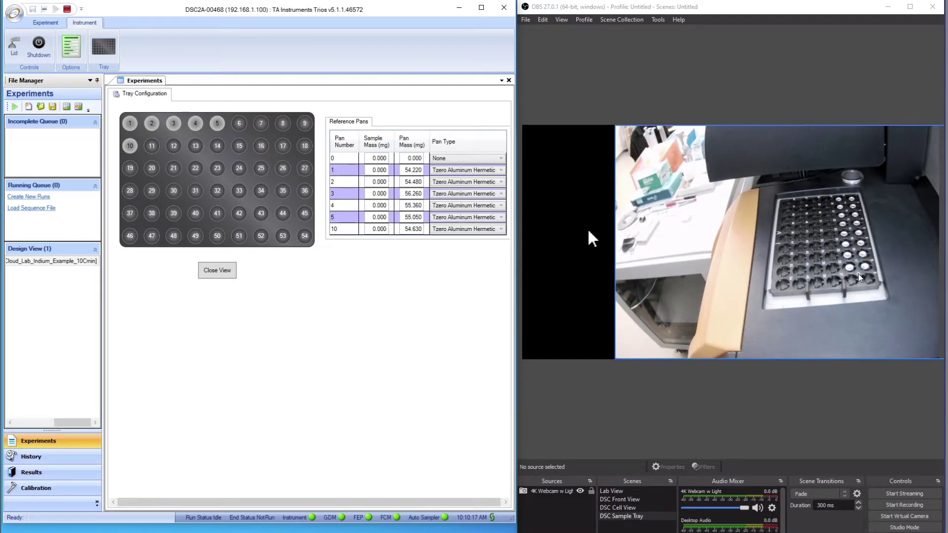
pyautogui.click(51, 24)
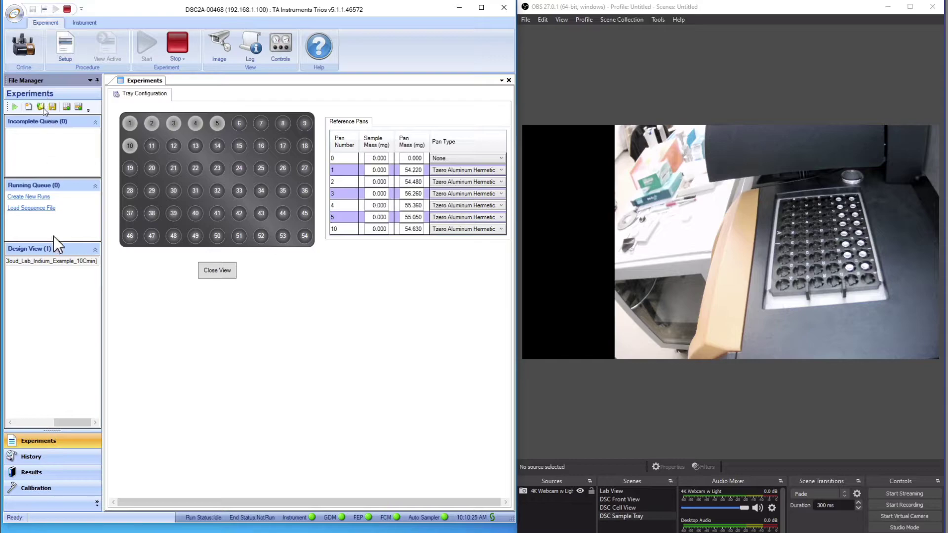
pyautogui.click(50, 473)
pyautogui.click(56, 445)
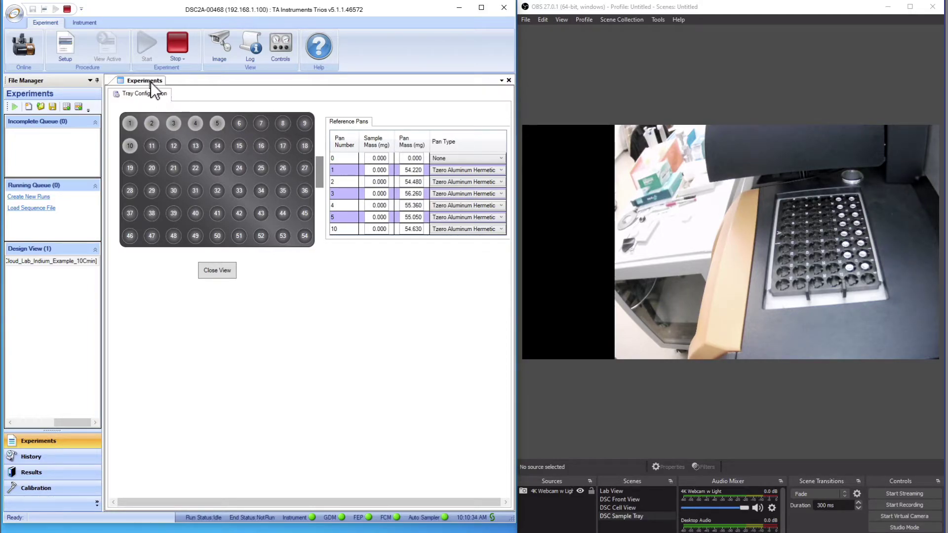
pyautogui.click(508, 80)
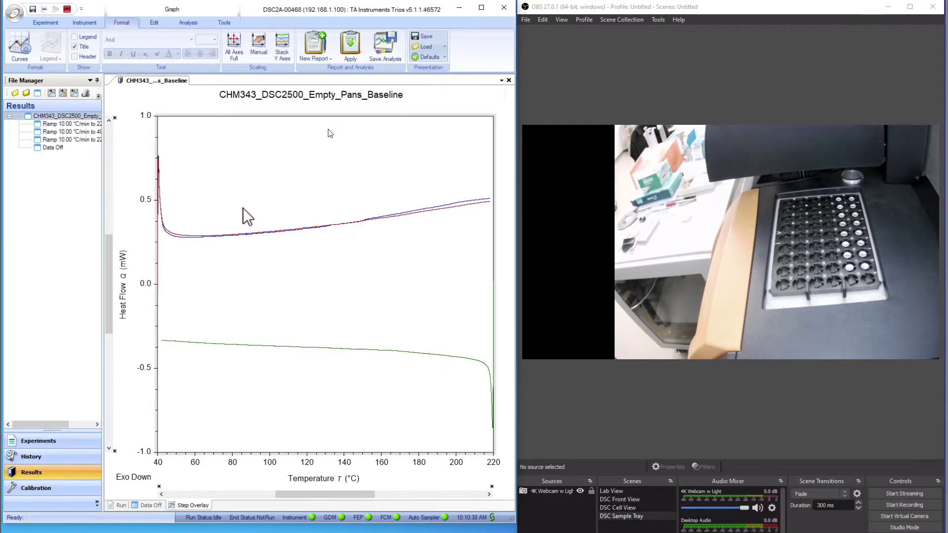
pyautogui.click(85, 444)
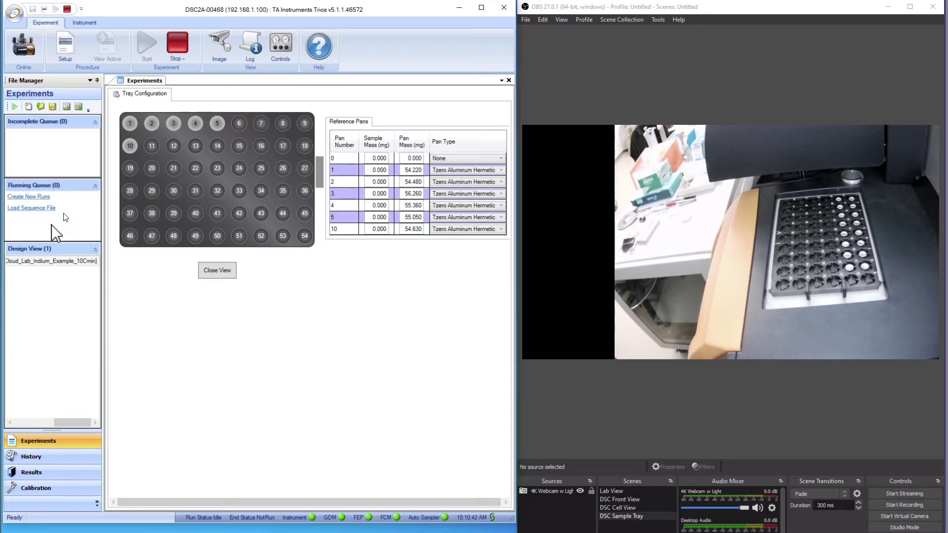
pyautogui.doubleClick(50, 262)
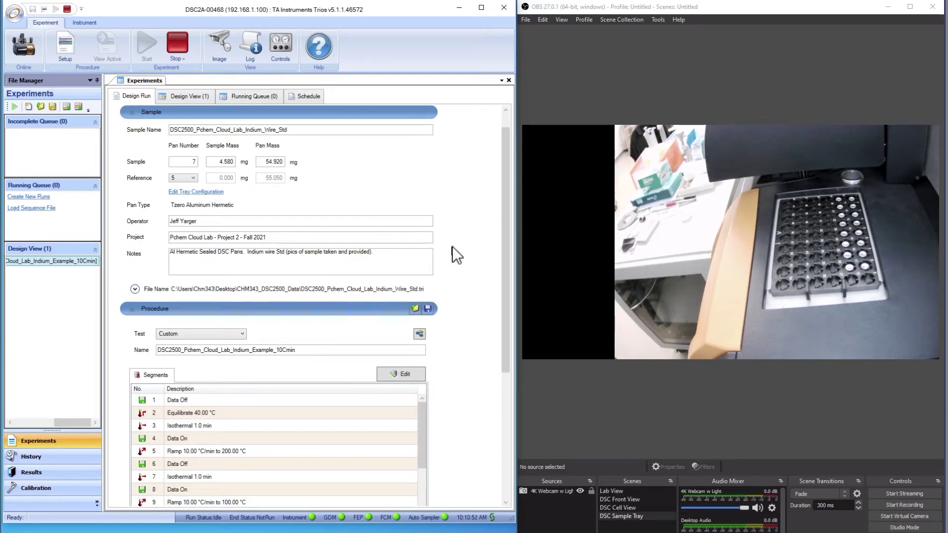
# Step: Check the DSC cell camera, return to the front view, and continue with the TRIOS procedure segments
pyautogui.scroll(-5, 452, 247)
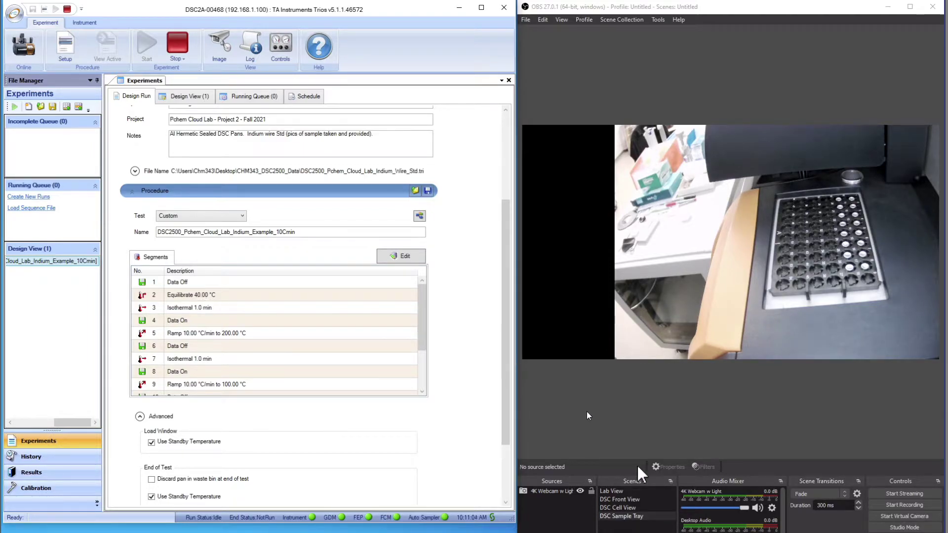
pyautogui.click(625, 508)
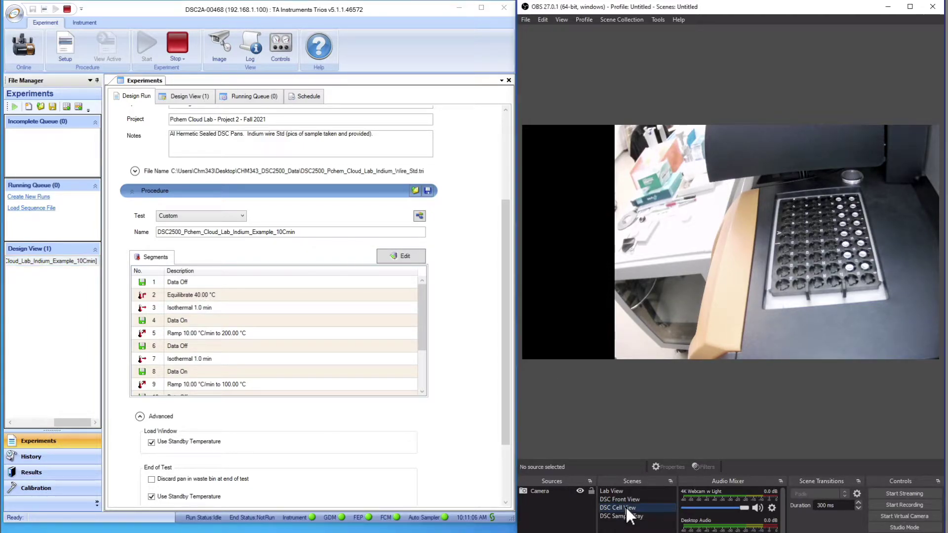
pyautogui.click(625, 500)
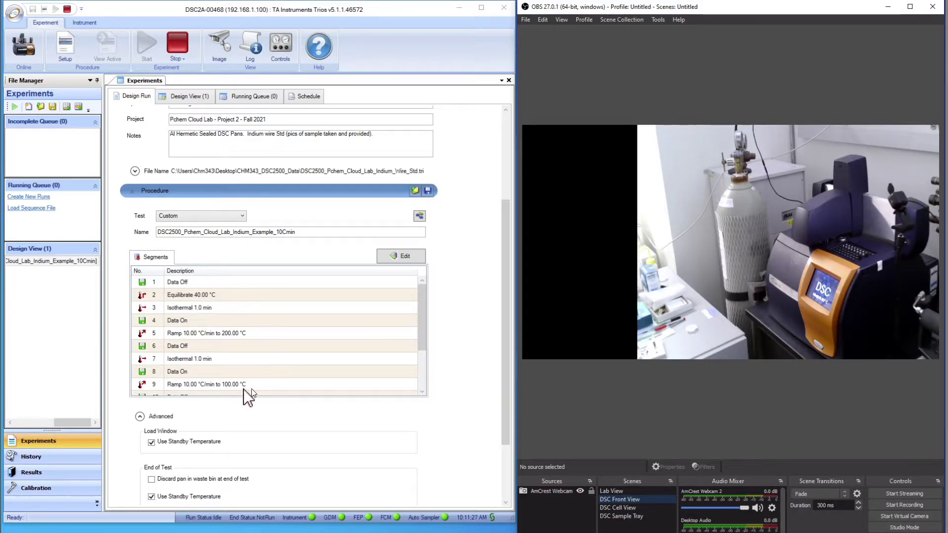
pyautogui.click(423, 352)
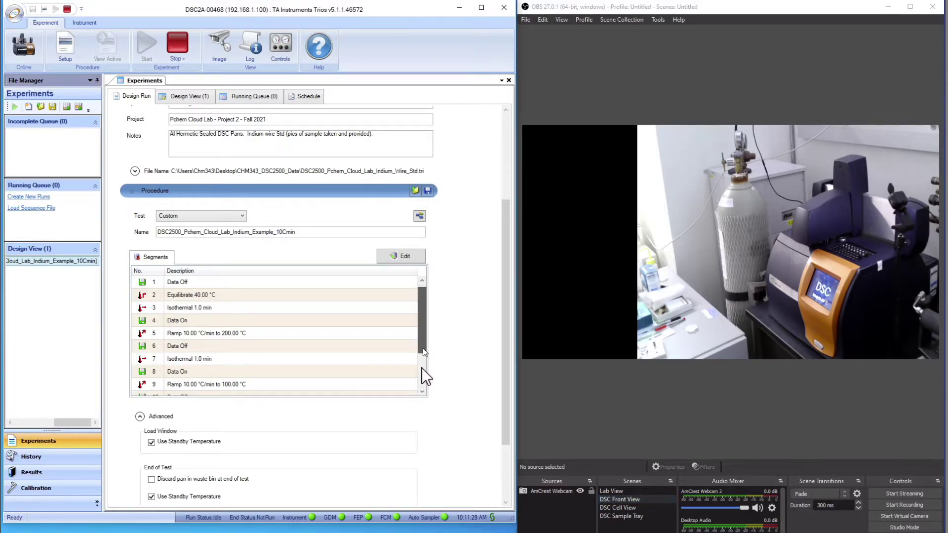
pyautogui.moveTo(423, 378); pyautogui.dragTo(421, 386)
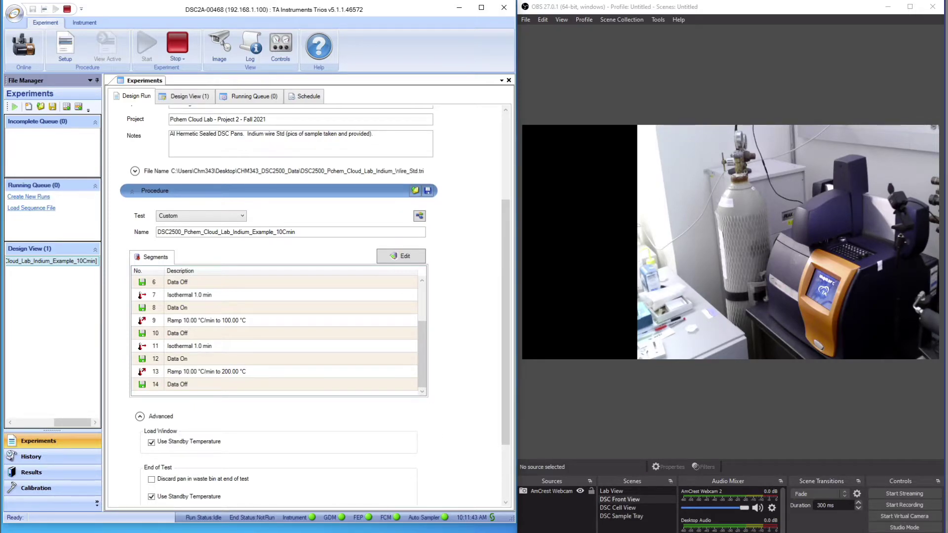
pyautogui.hotkey('alt', 'Tab')
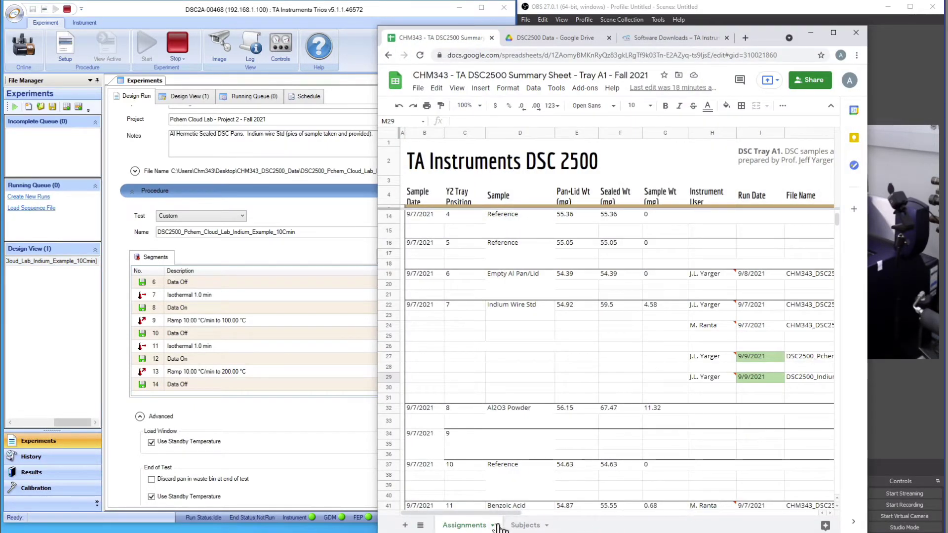
pyautogui.moveTo(500, 514); pyautogui.dragTo(594, 515)
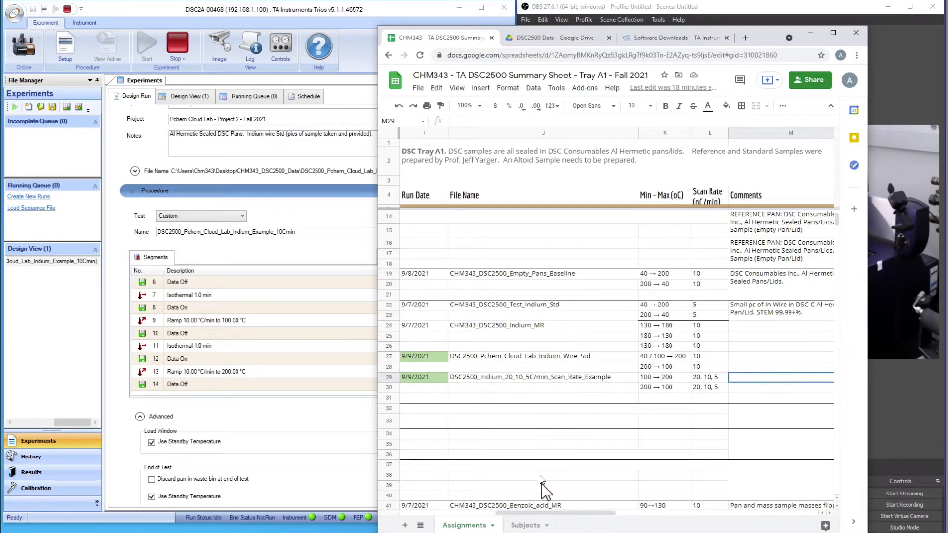
pyautogui.moveTo(566, 512); pyautogui.dragTo(394, 526)
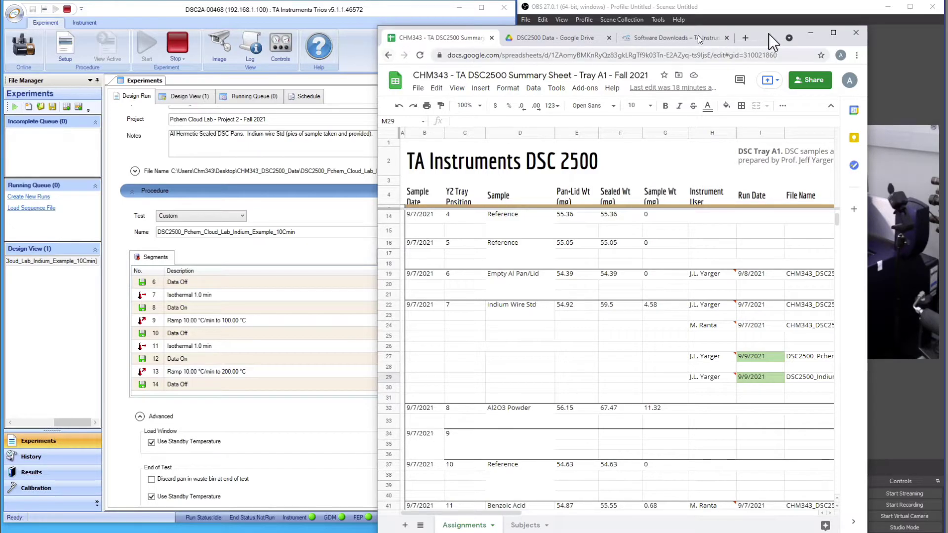
# Step: Back in TRIOS, append a second copy of the indium run in Design View
pyautogui.click(818, 33)
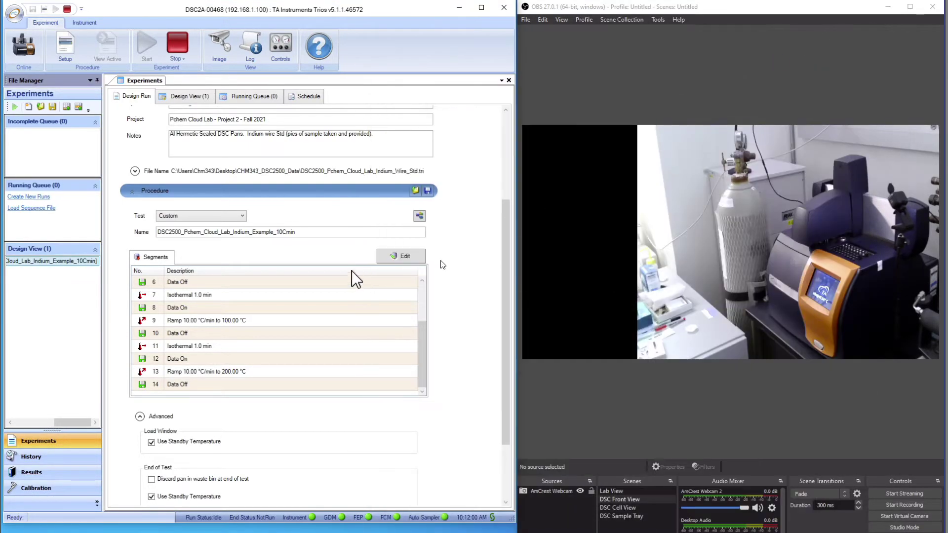
pyautogui.scroll(1, 353, 258)
pyautogui.scroll(5, 353, 258)
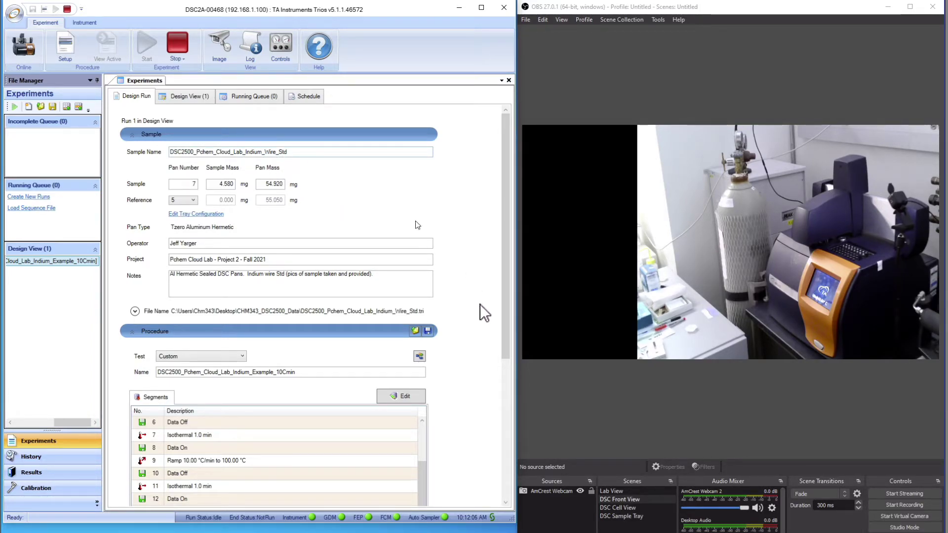
pyautogui.moveTo(504, 289); pyautogui.dragTo(491, 454)
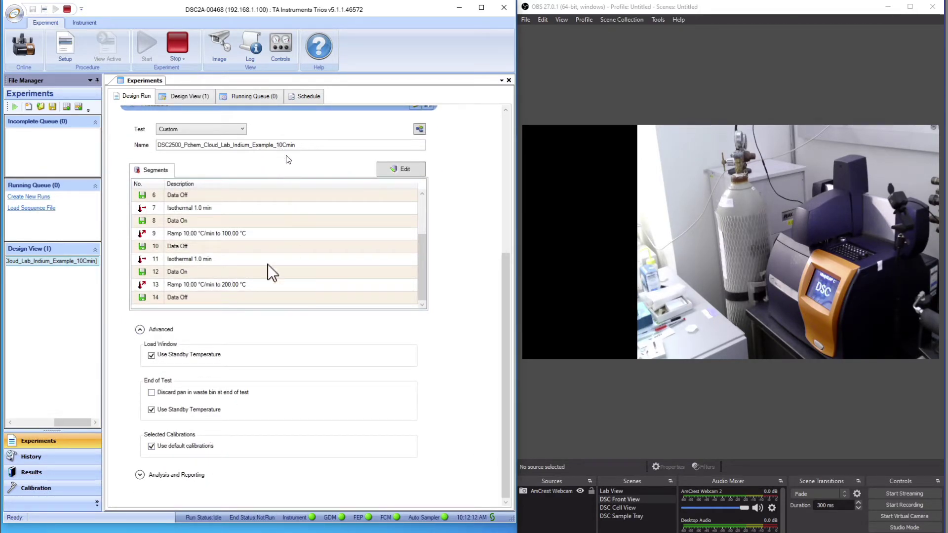
pyautogui.rightClick(64, 263)
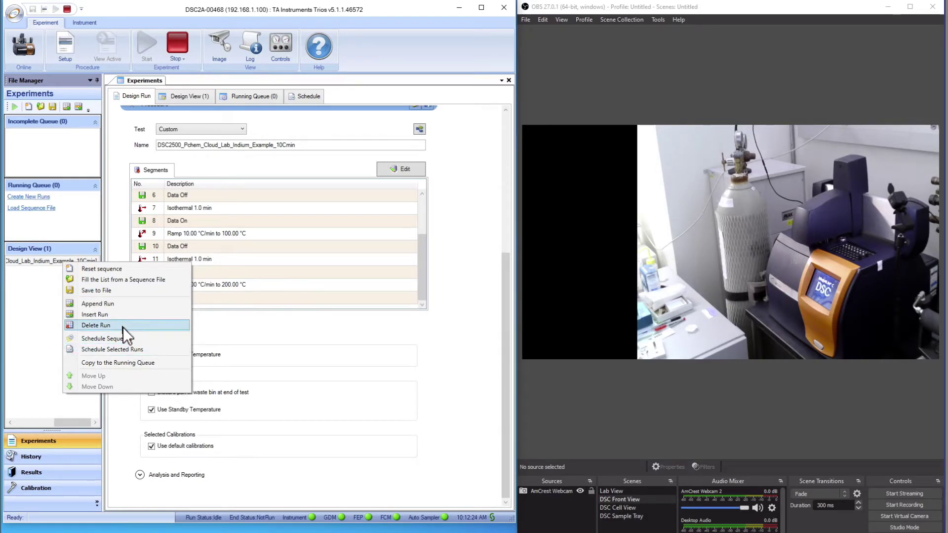
pyautogui.click(111, 304)
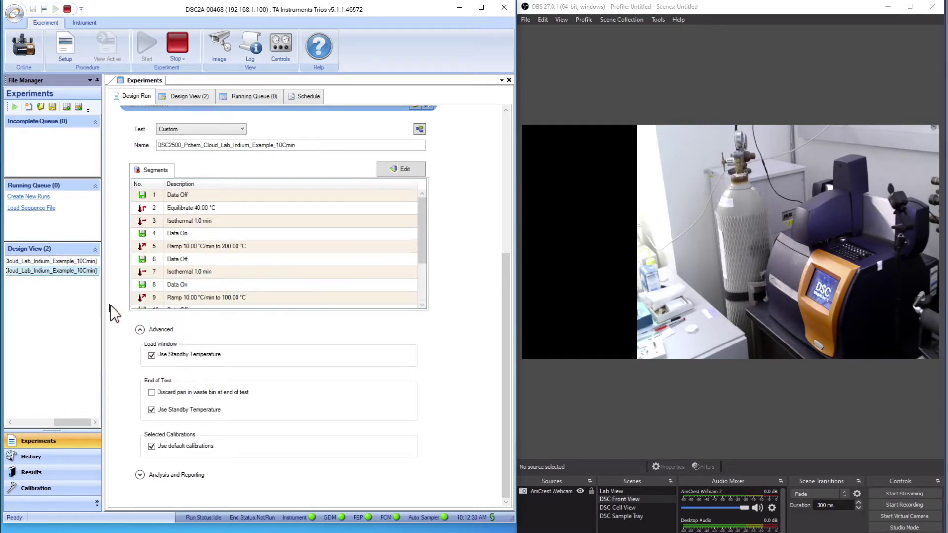
# Step: Copy the first indium run to the Running Queue and select it as Run 1
pyautogui.click(82, 261)
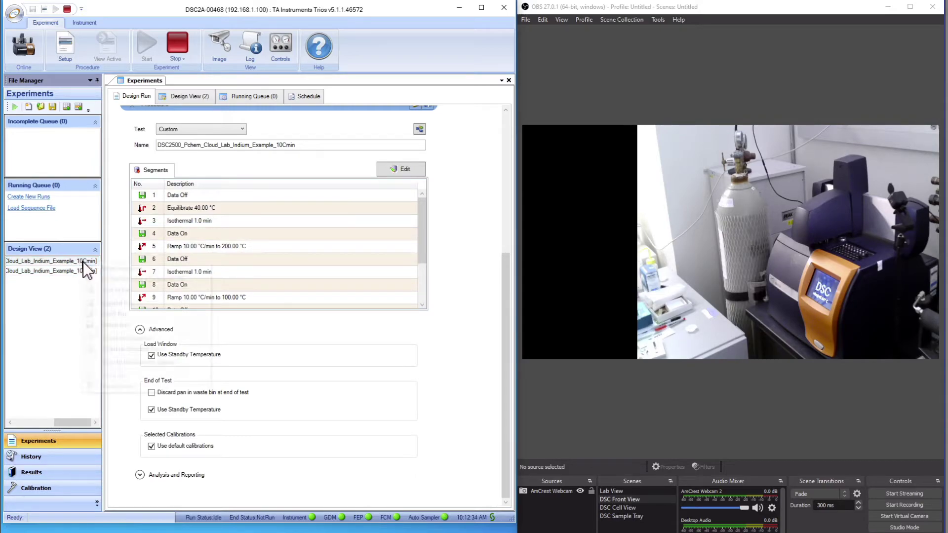
pyautogui.rightClick(83, 261)
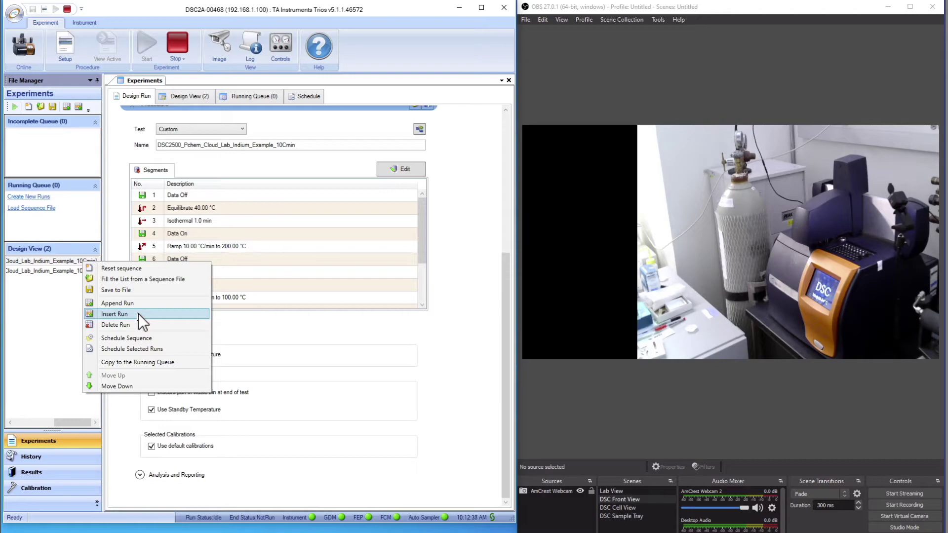
pyautogui.click(163, 365)
pyautogui.click(56, 197)
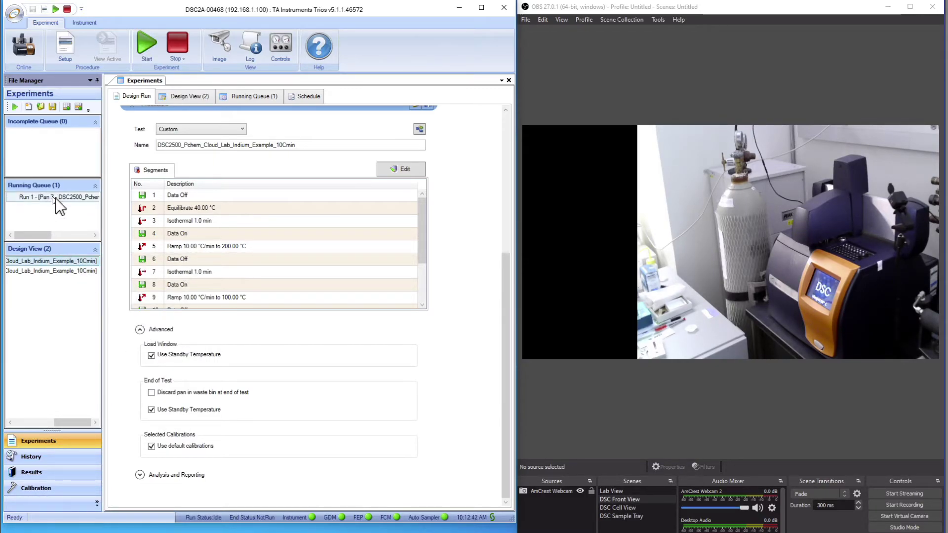
# Step: Start queued indium Run 1 and show the DSC Sample Tray camera in OBS
pyautogui.click(147, 50)
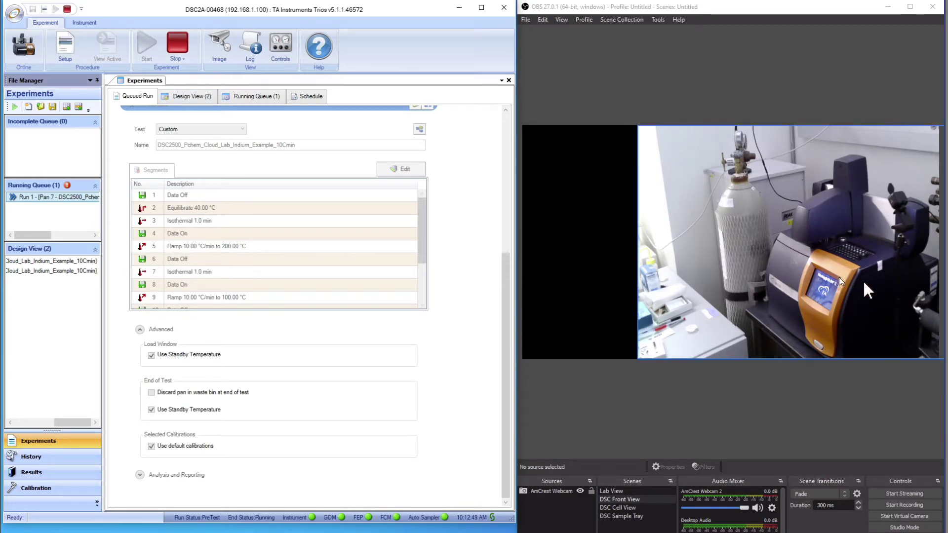
pyautogui.click(626, 516)
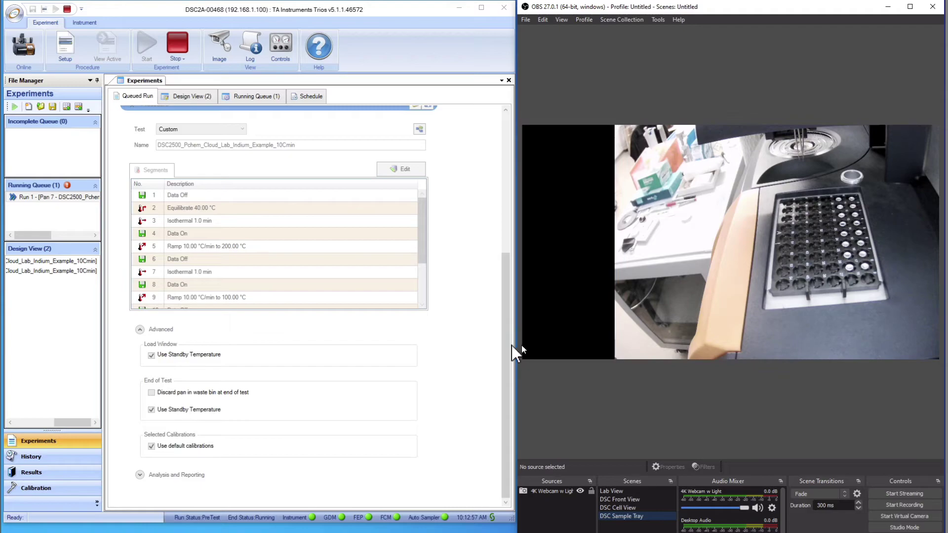
pyautogui.moveTo(508, 344); pyautogui.dragTo(498, 147)
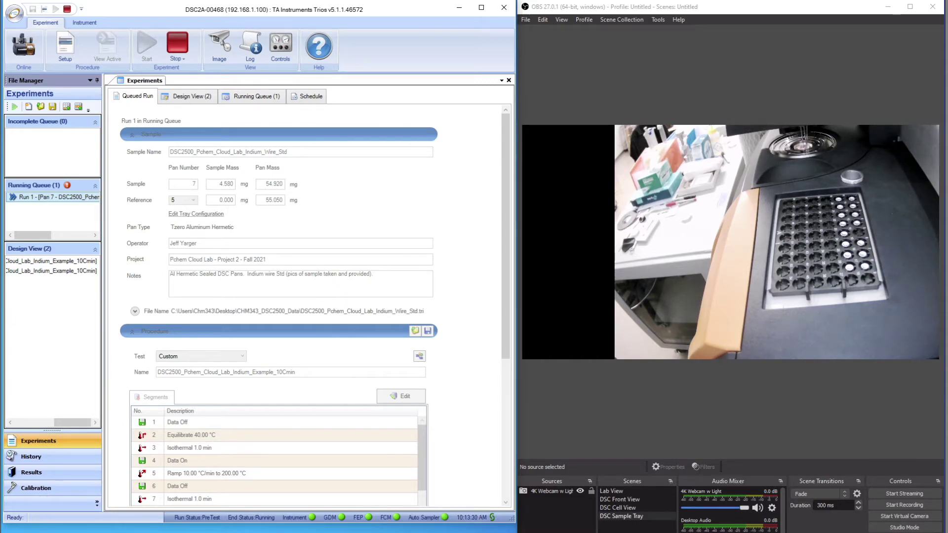
# Step: Switch OBS through DSC Cell View, Sample Tray, Front View, Cell View, ending on DSC Front View
pyautogui.click(634, 507)
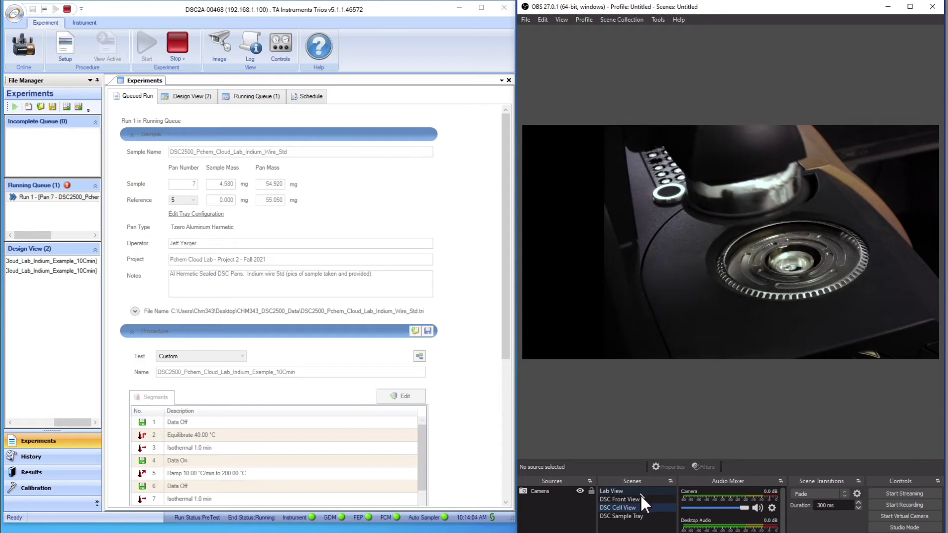
pyautogui.click(638, 518)
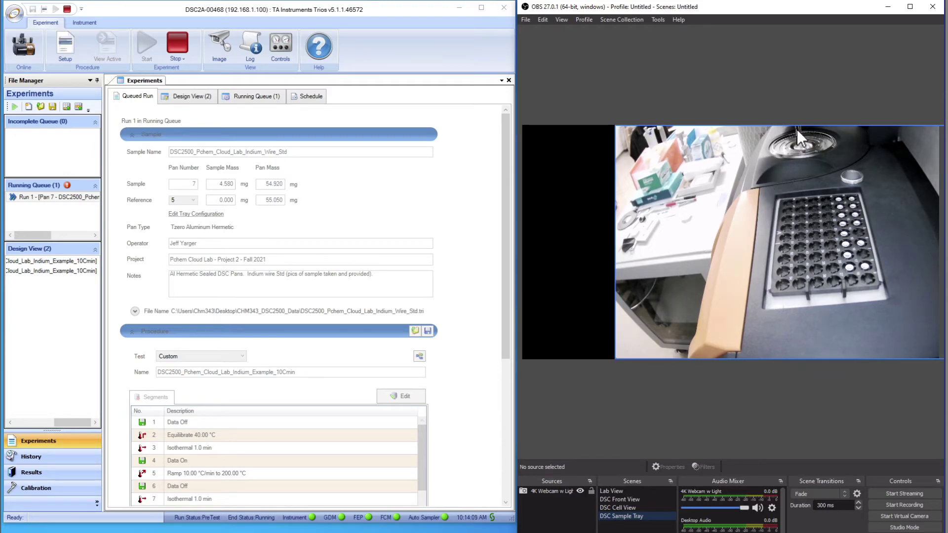
pyautogui.click(626, 497)
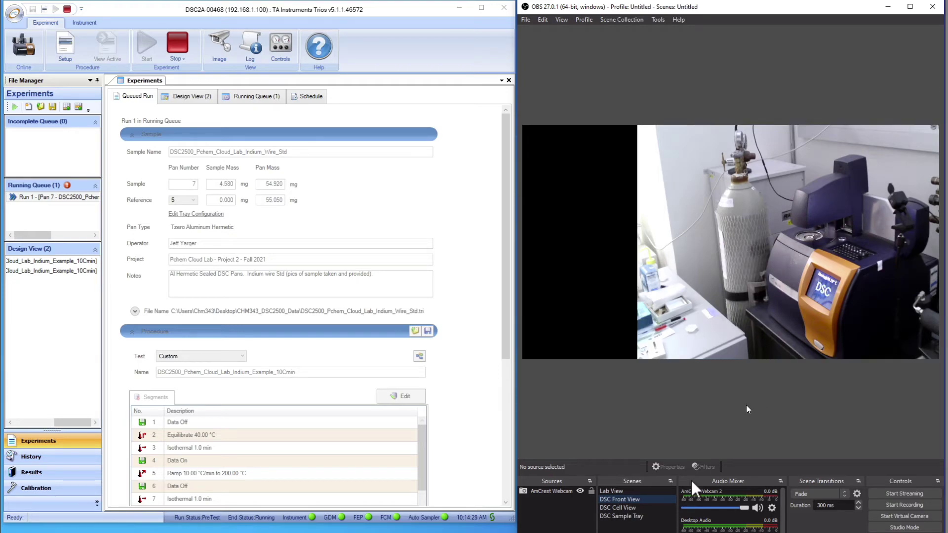
pyautogui.click(625, 506)
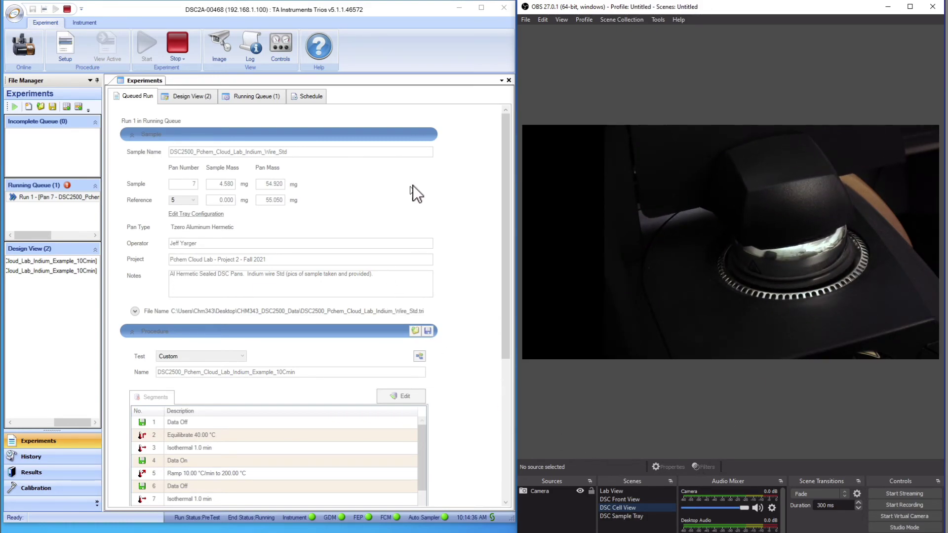
pyautogui.click(628, 498)
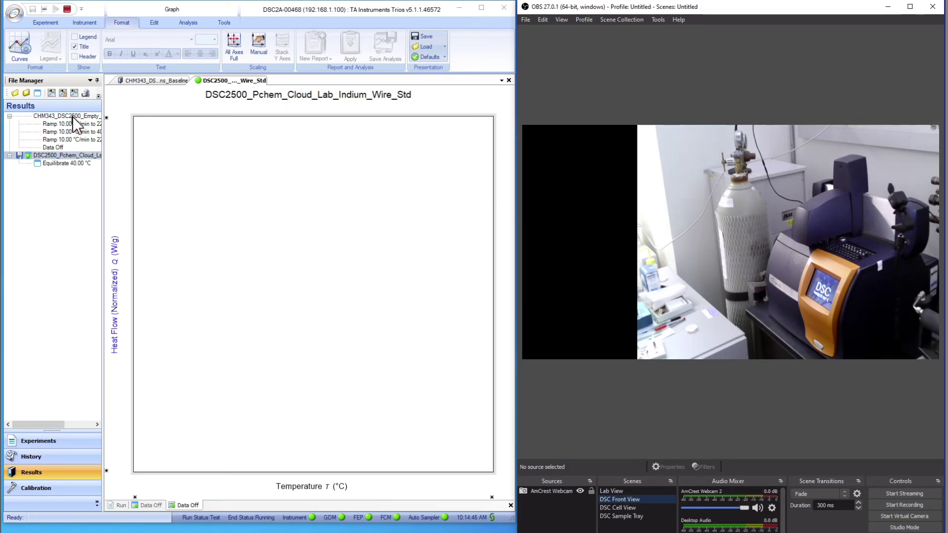
# Step: Open the CHM343_DSC2500_Empty_Pans_Baseline curves, then return to the Indium_Wire_Std graph tab
pyautogui.click(74, 116)
pyautogui.doubleClick(72, 116)
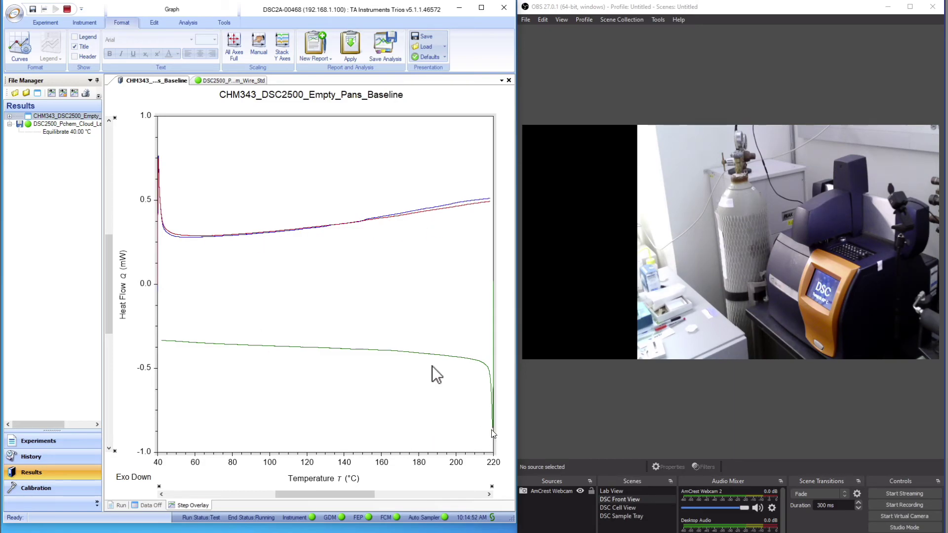
pyautogui.doubleClick(79, 125)
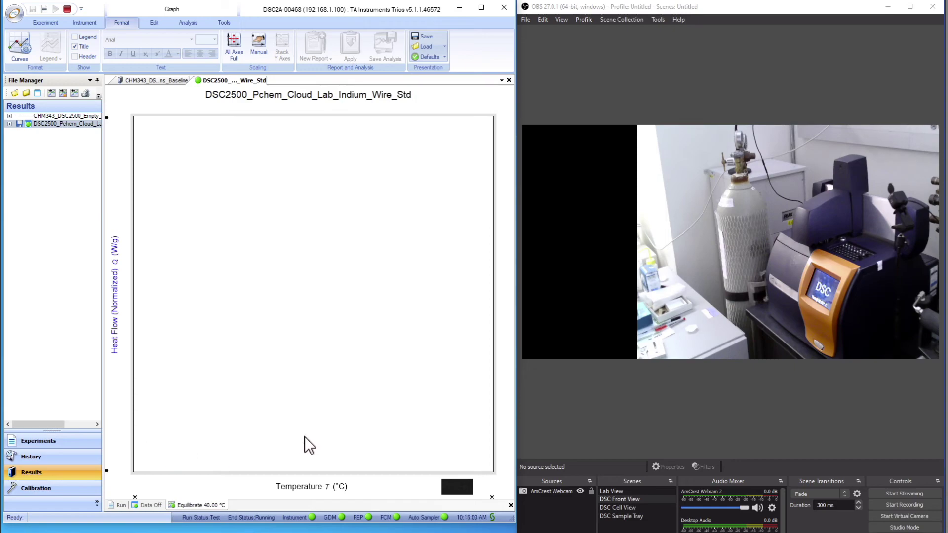
# Step: Go to the Experiments page to view the running indium wire Run 1 in the queue
pyautogui.click(78, 450)
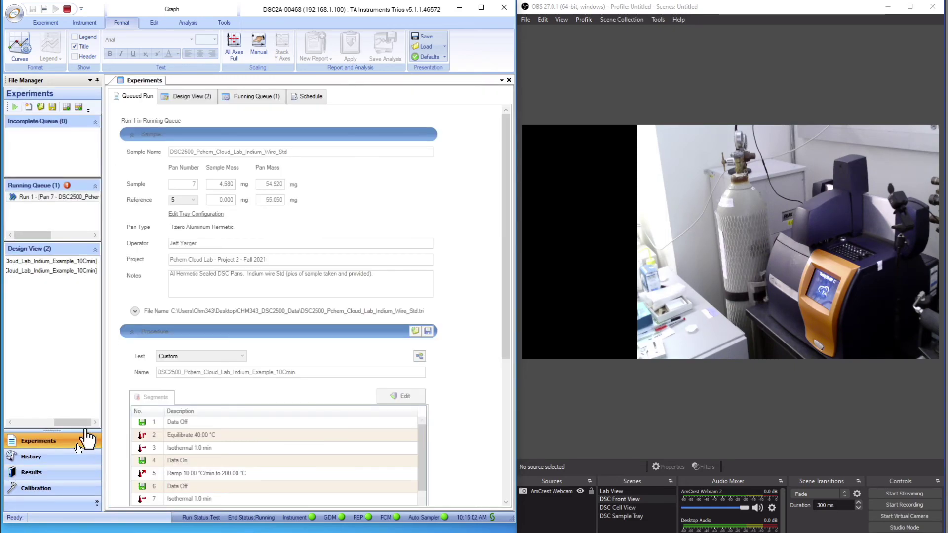